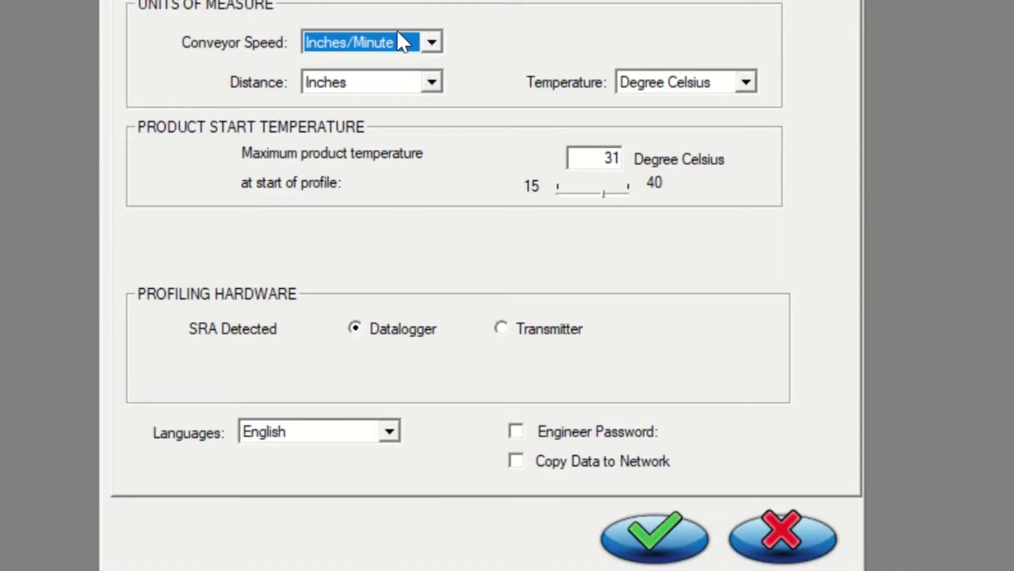
- Set conveyor speed units to Cm/Minute and distance to Centimeters, then select start temperature 31
click(425, 47)
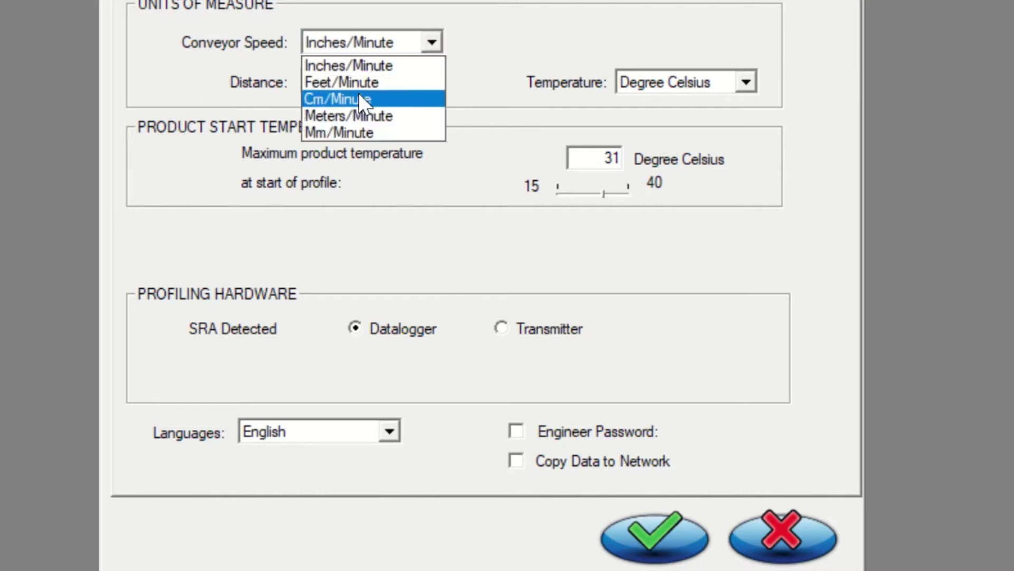
click(357, 100)
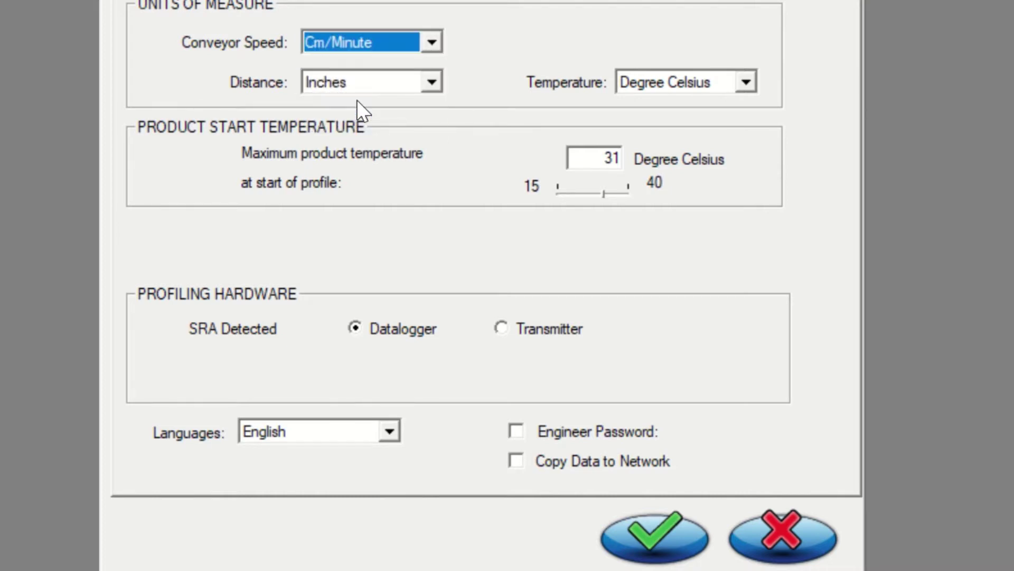
click(312, 84)
click(322, 121)
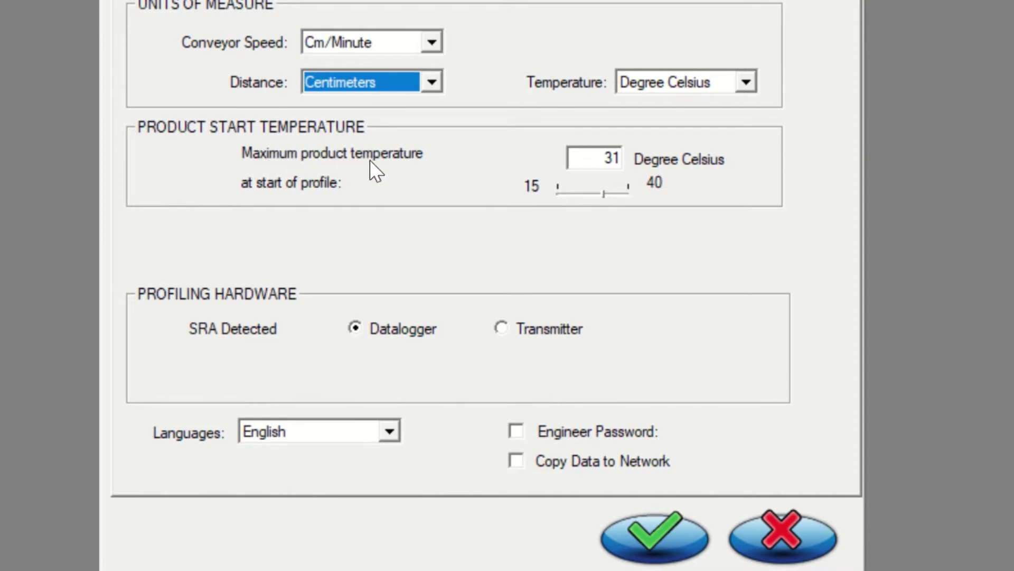
drag(594, 158, 632, 165)
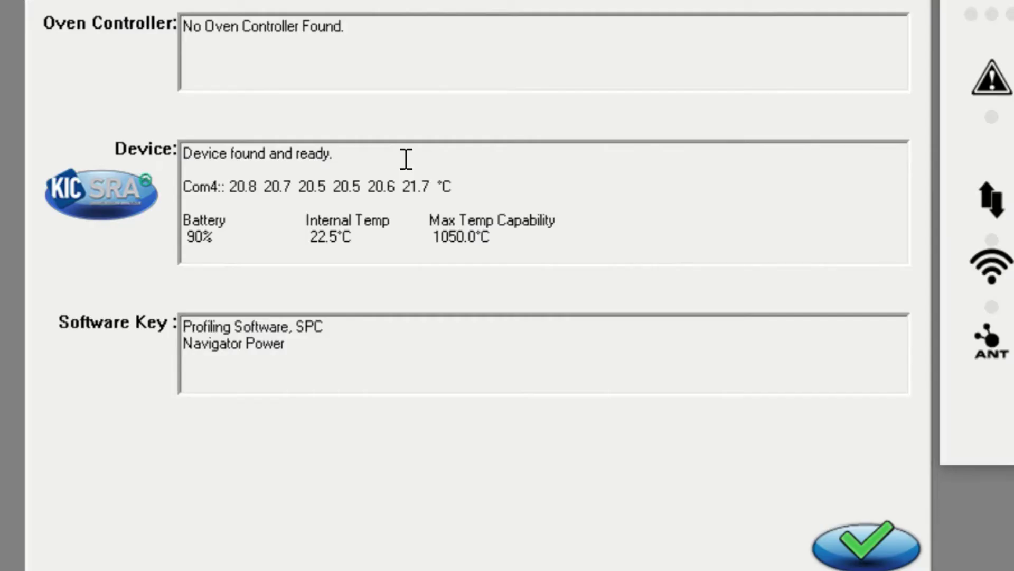
- Check the Device found and ready message and expand the SRA status sidebar
triple_click(260, 152)
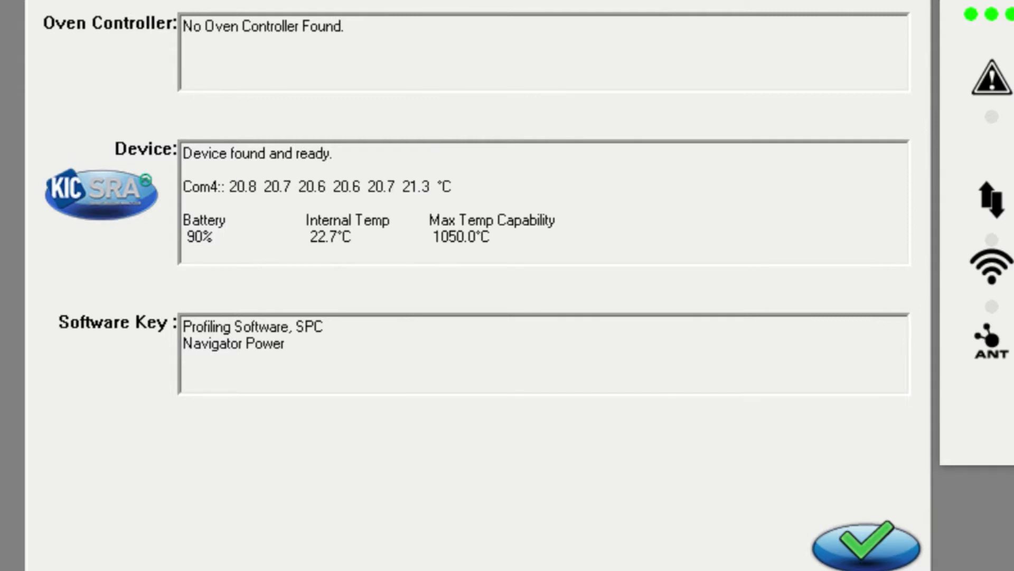
mouse_move(581, 92)
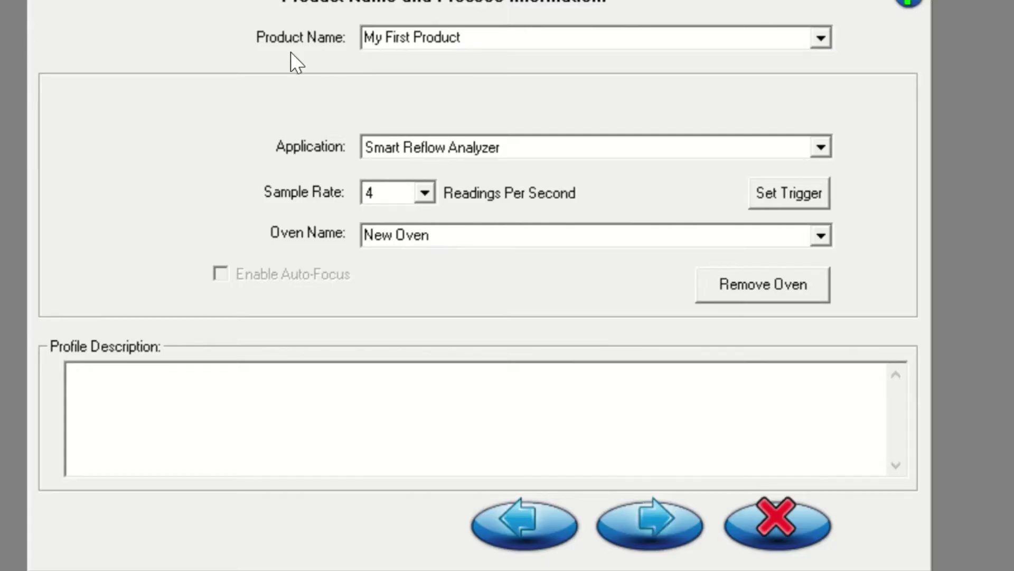
- Replace the product name My First Product with Datalogger Demo
click(821, 38)
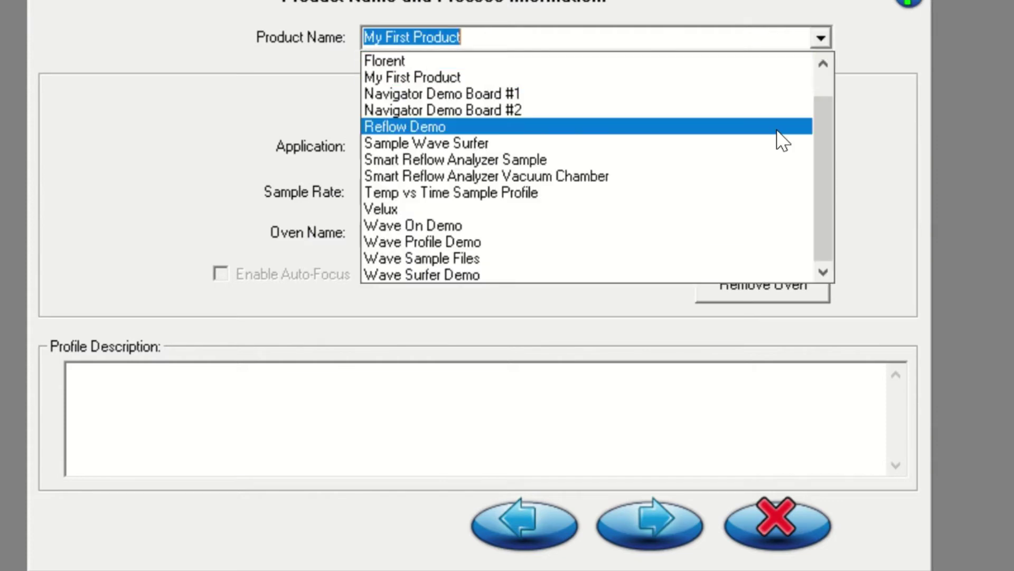
click(822, 38)
click(672, 45)
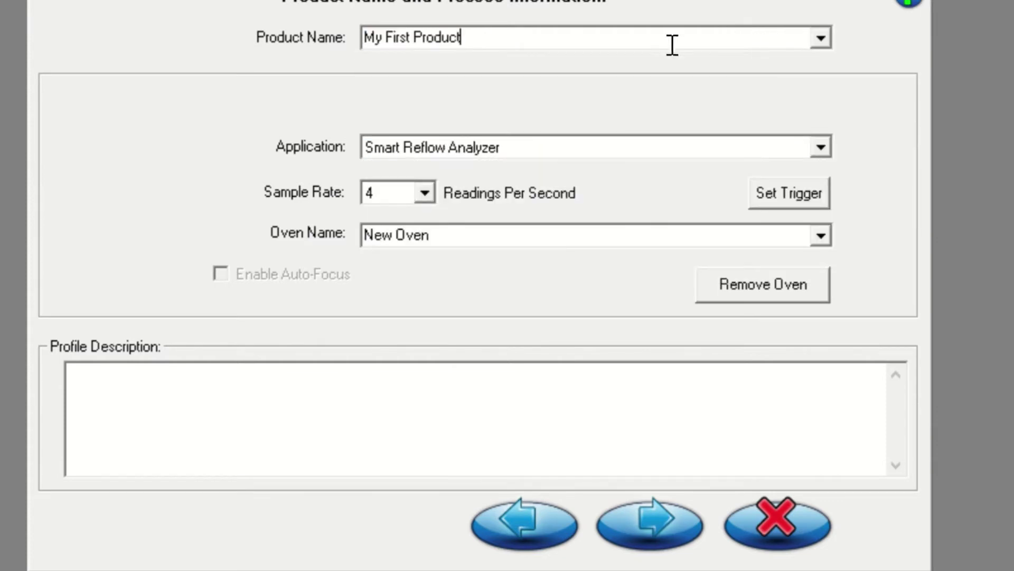
drag(672, 45, 352, 49)
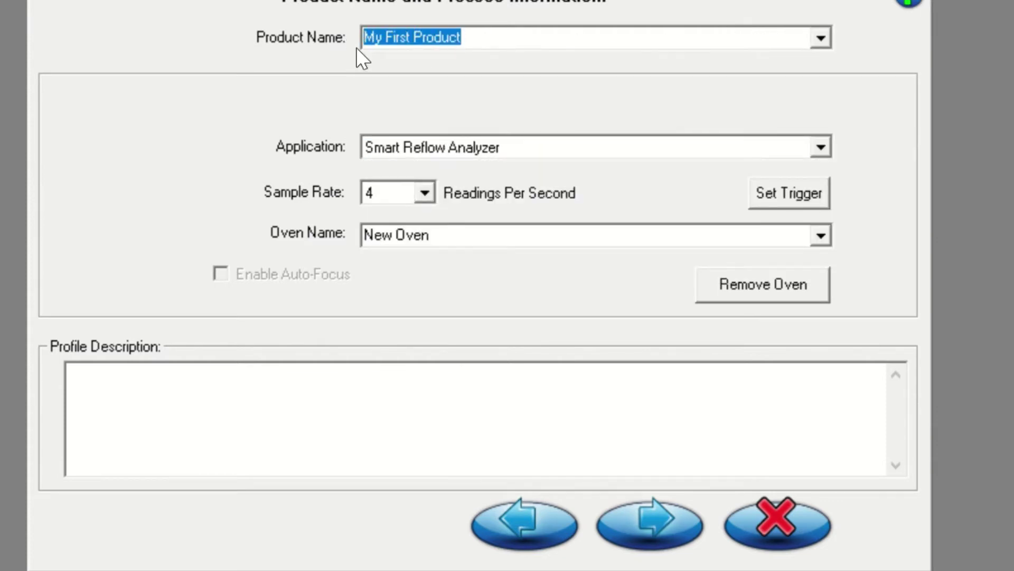
key(BackSpace)
text(Da)
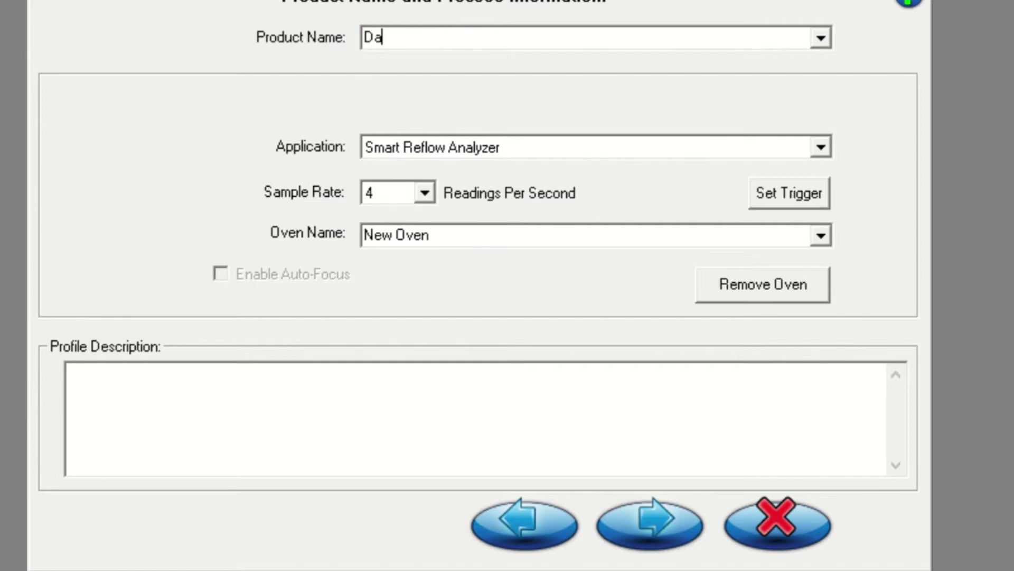
text(talogger)
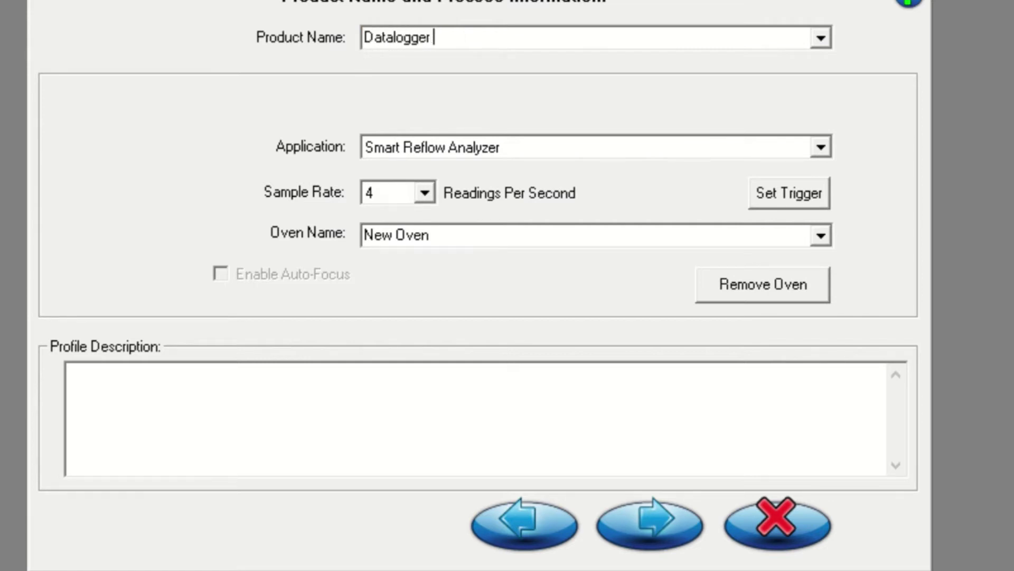
text( Demo)
- Choose Smart Reflow Analyzer as the application, rename the oven to SMT Line 2, and continue
click(822, 149)
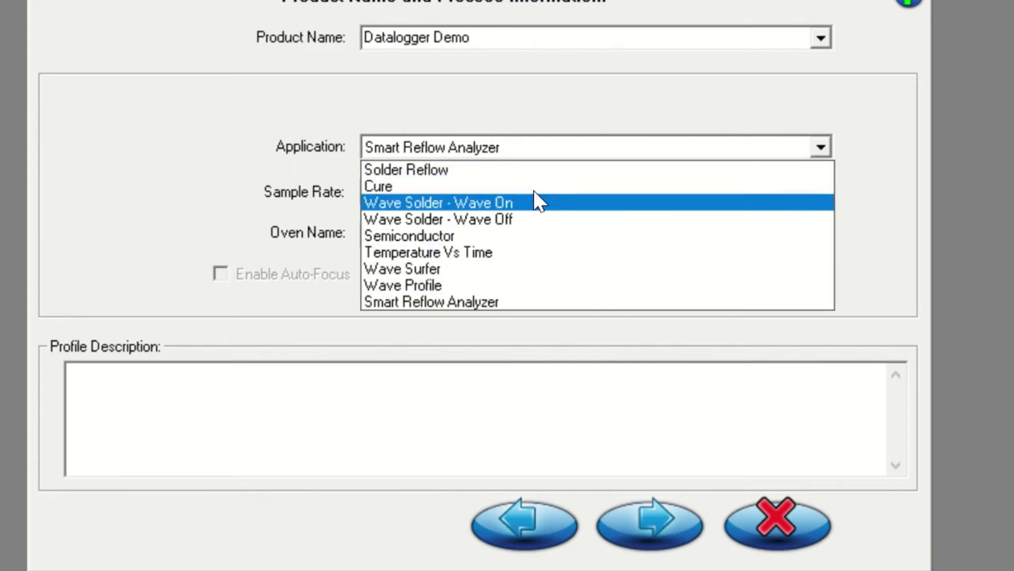
click(499, 300)
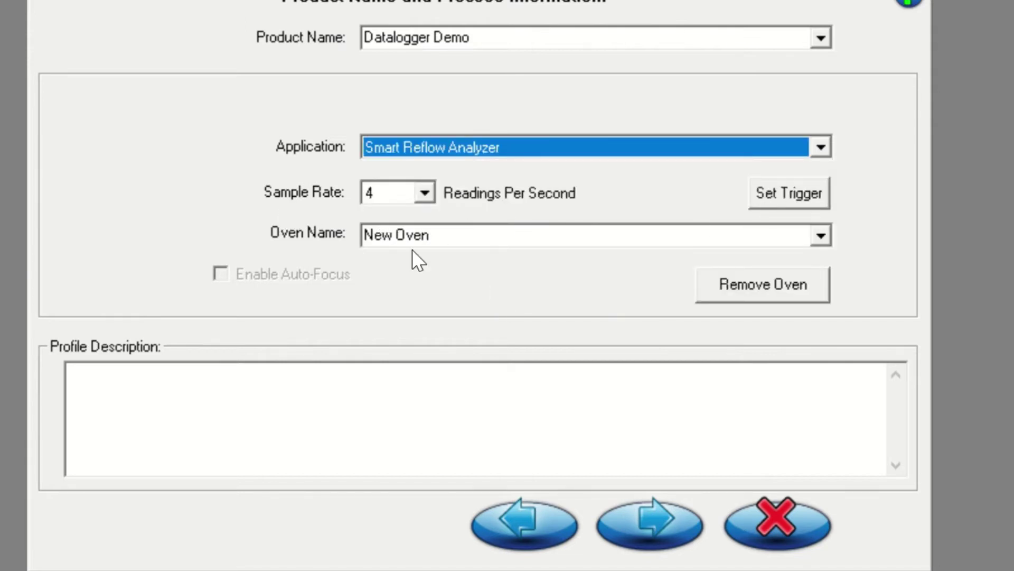
click(467, 237)
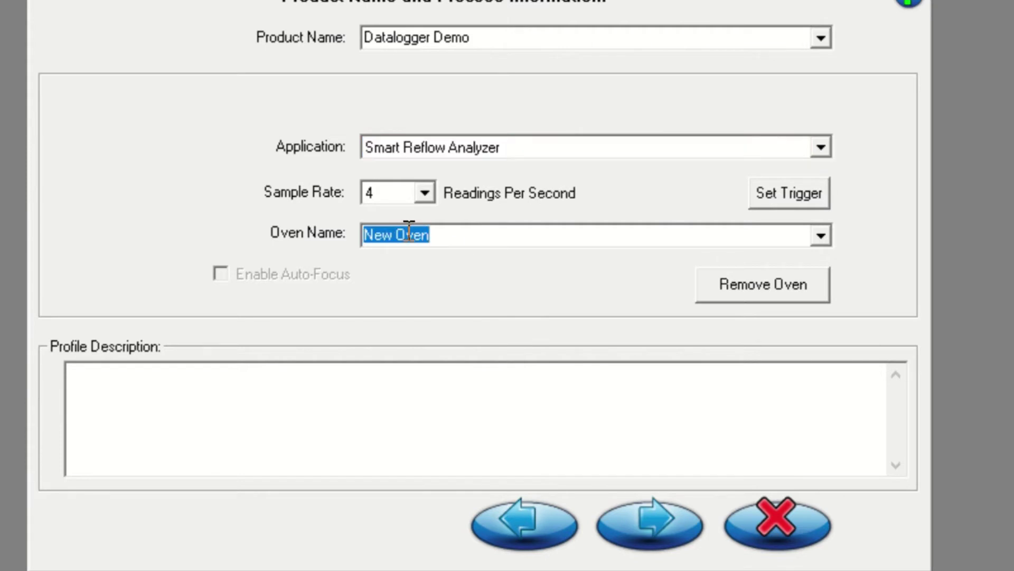
key(BackSpace)
text(SMT Line 2)
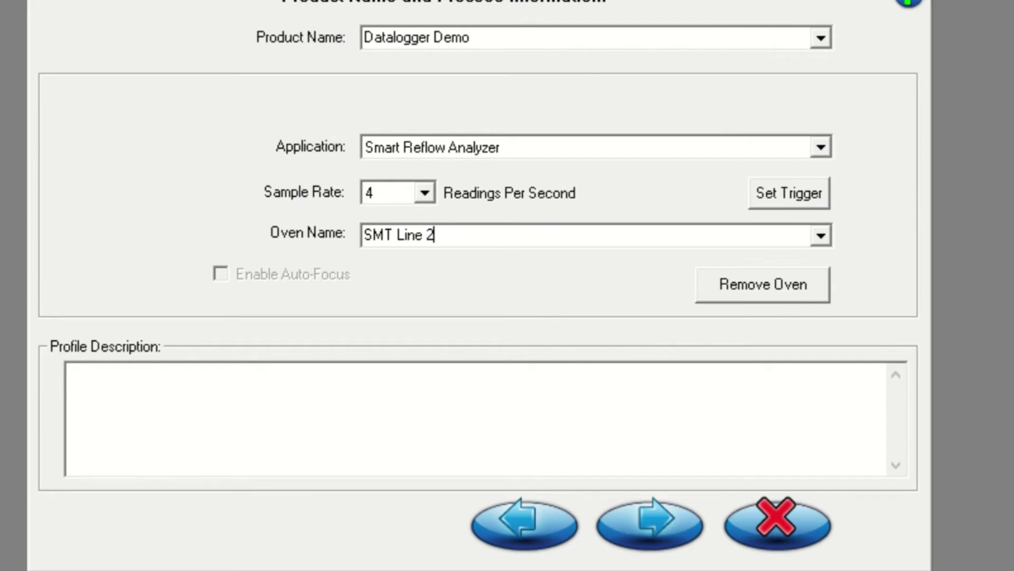
click(635, 516)
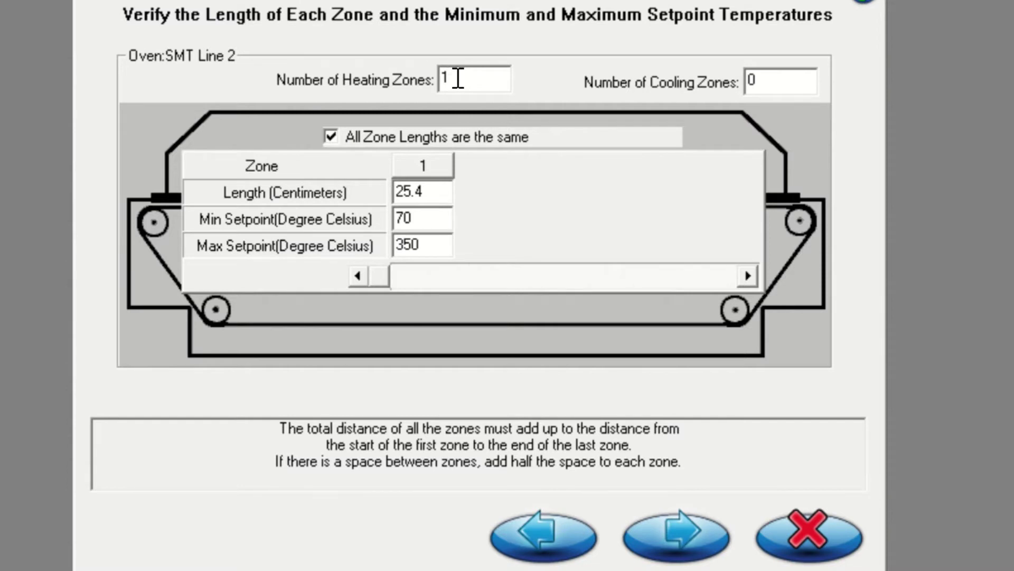
- Set 10 heating zones with equal 25.4 cm lengths and scroll the grid to zone 10
text(0)
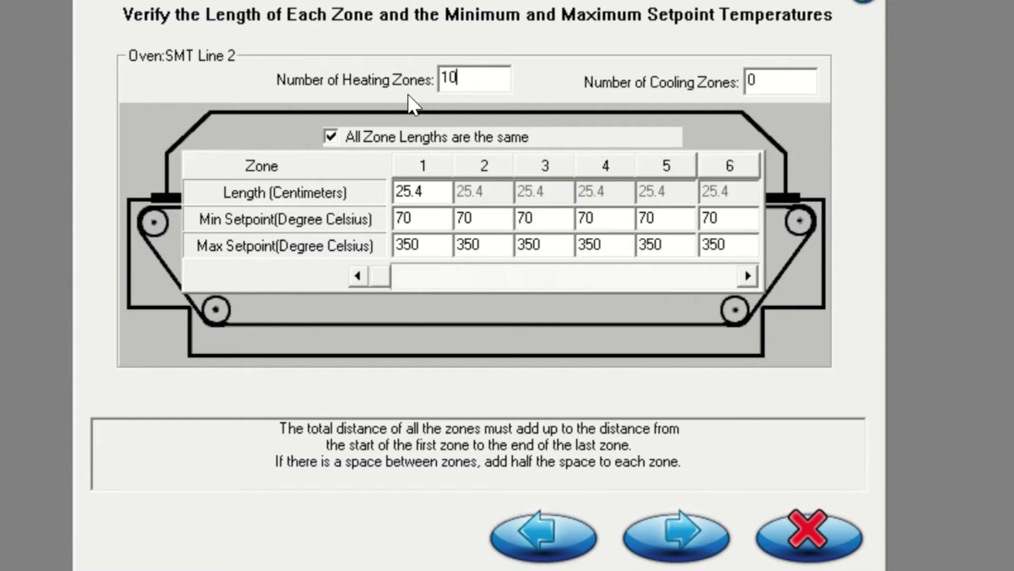
click(330, 137)
click(480, 198)
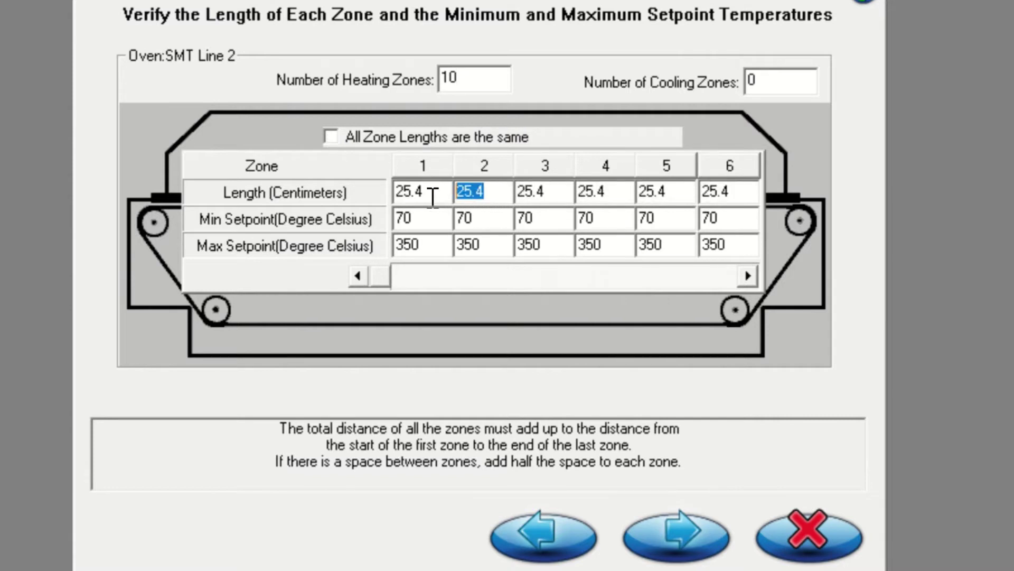
click(331, 137)
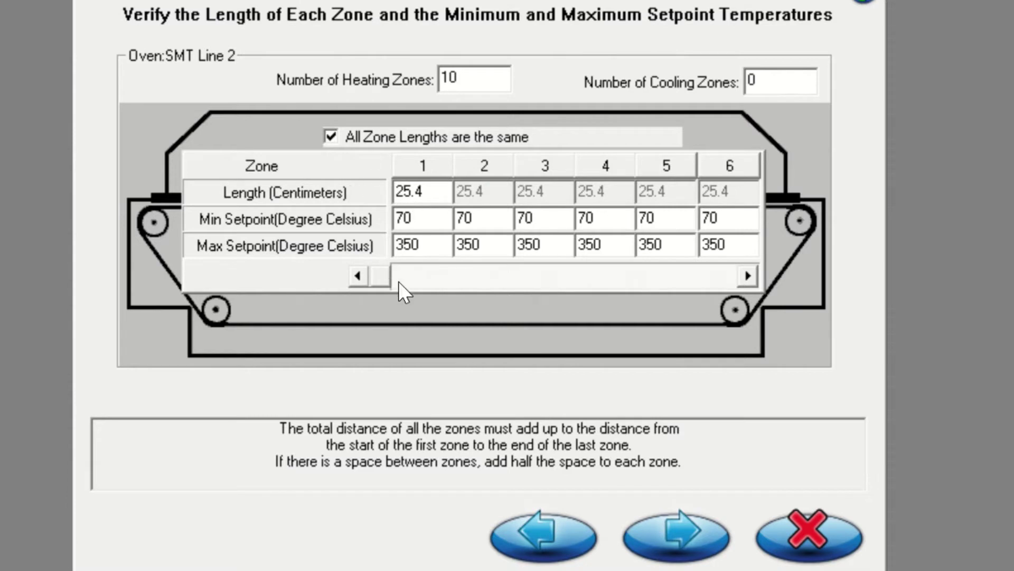
click(755, 278)
click(754, 278)
click(753, 278)
click(752, 279)
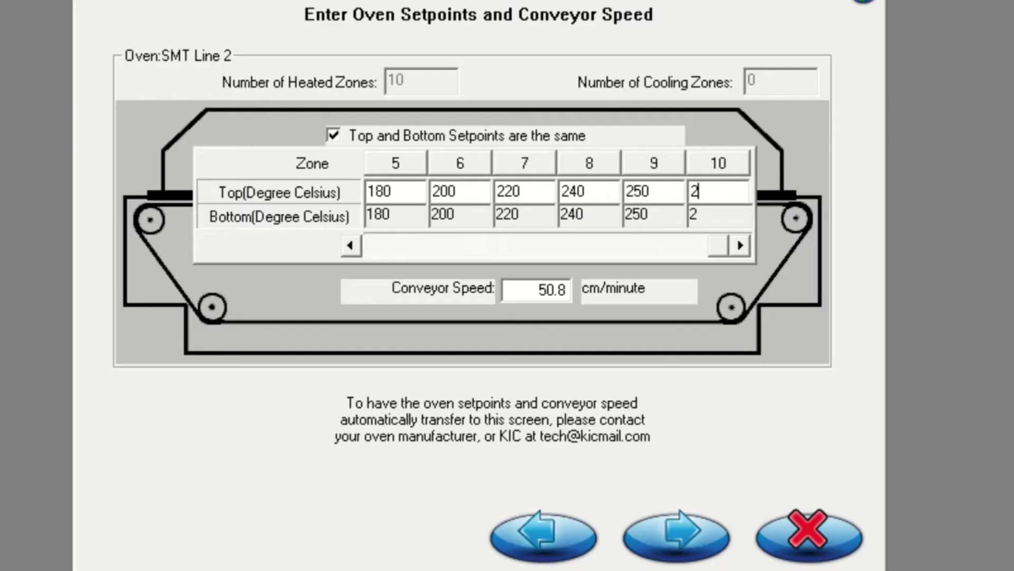
- Enter 265 °C for zone 10 and change the conveyor speed from 50.8 to 99.8 cm/minute
text(65)
double_click(561, 294)
text(9)
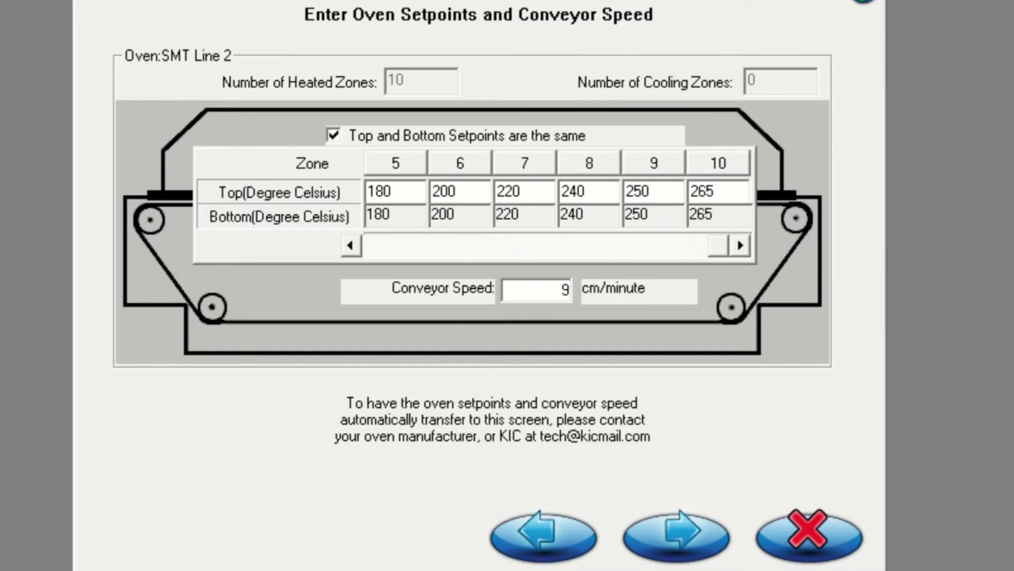
text(9.8)
- Set the Process Window to None and proceed to the live TC1–TC6 readings
click(679, 549)
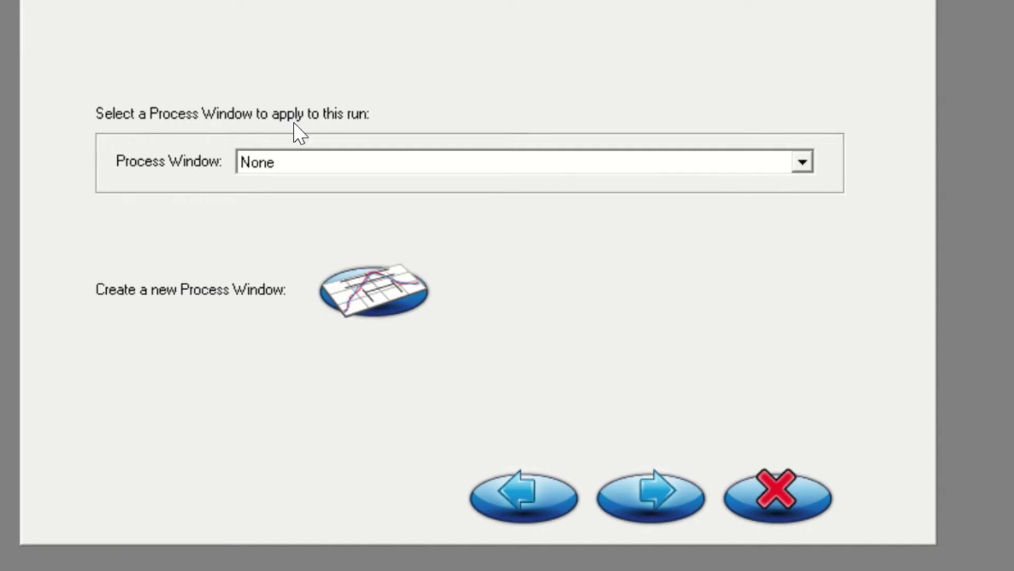
click(808, 162)
click(281, 186)
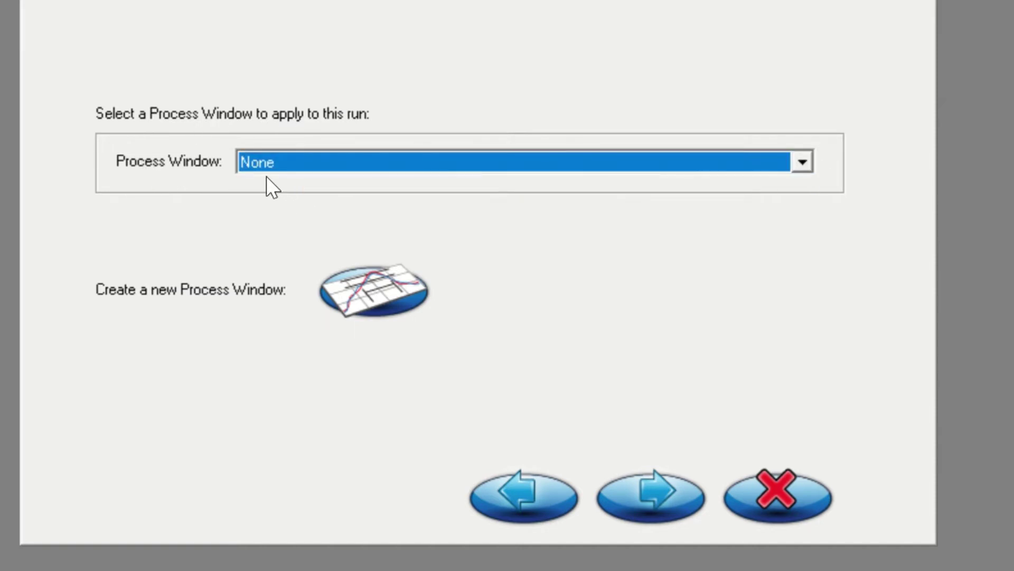
click(629, 491)
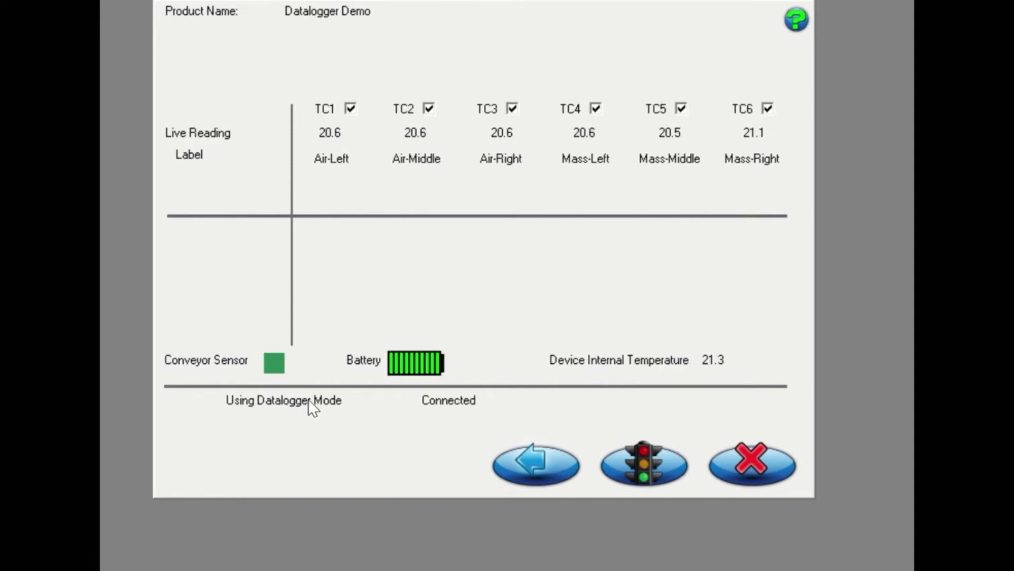
- Start the datalogger run and confirm the oven thermocouples are within setpoint
click(633, 462)
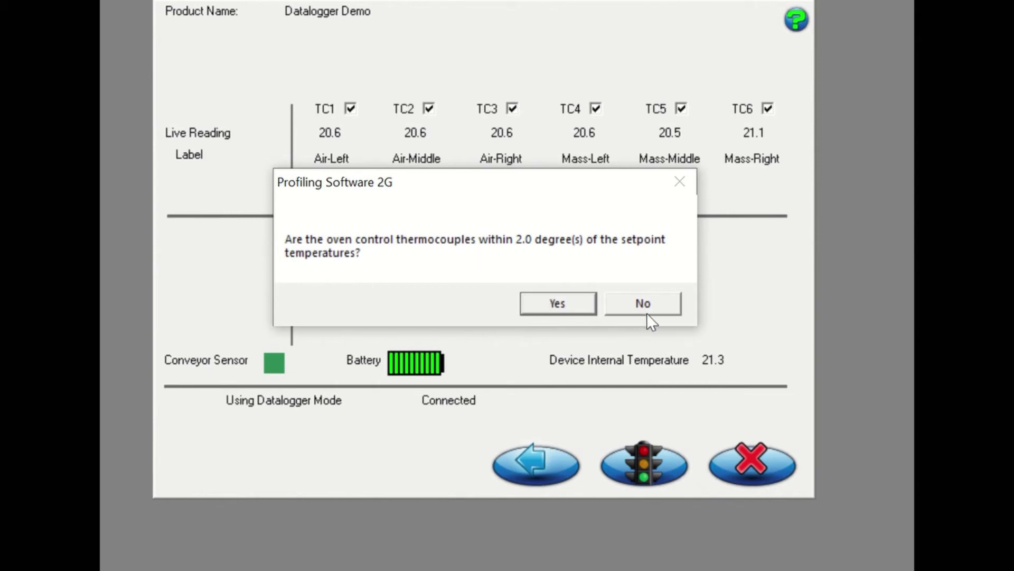
click(564, 308)
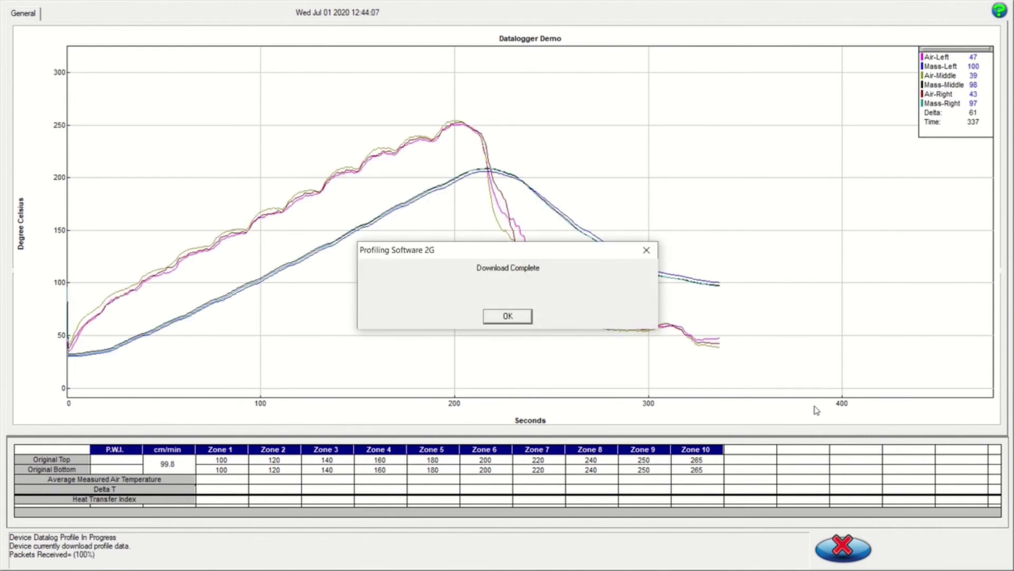
- Dismiss the Download Complete message to display the analysed Datalogger Demo profile graph
click(521, 318)
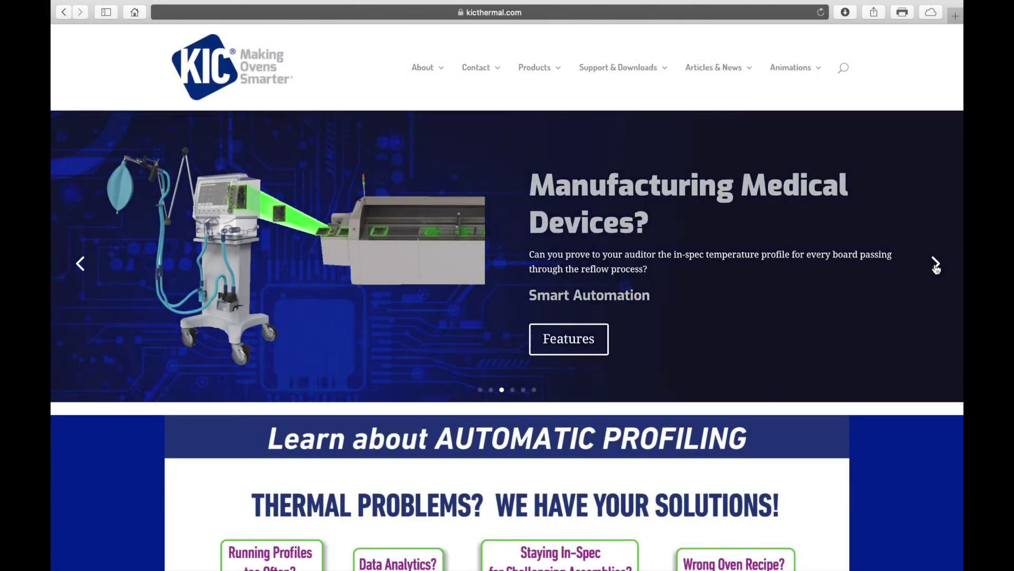
- Step through three featured slides from the SRA slide, then scroll to Making Ovens Smarter
click(936, 263)
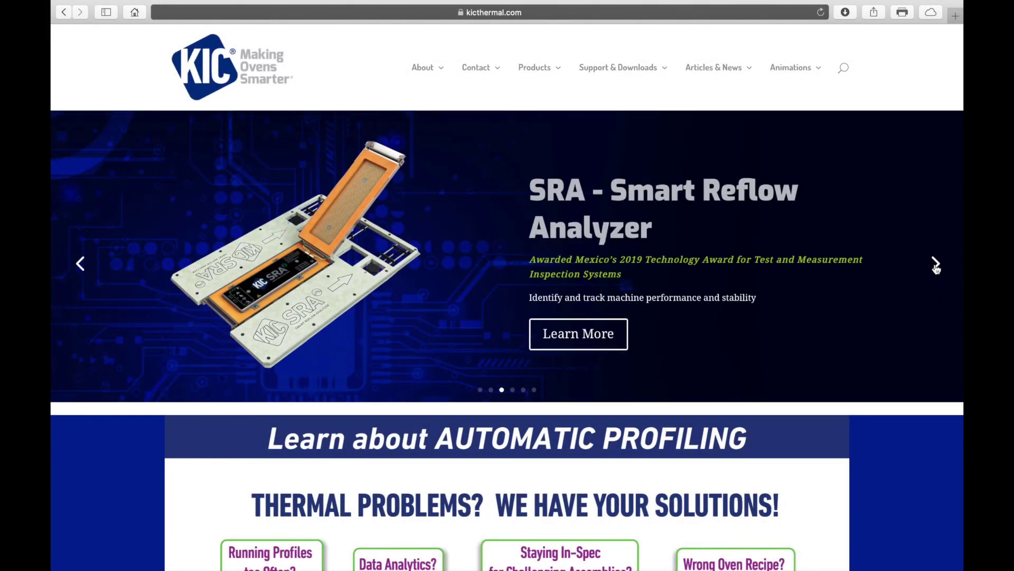
click(936, 264)
click(936, 264)
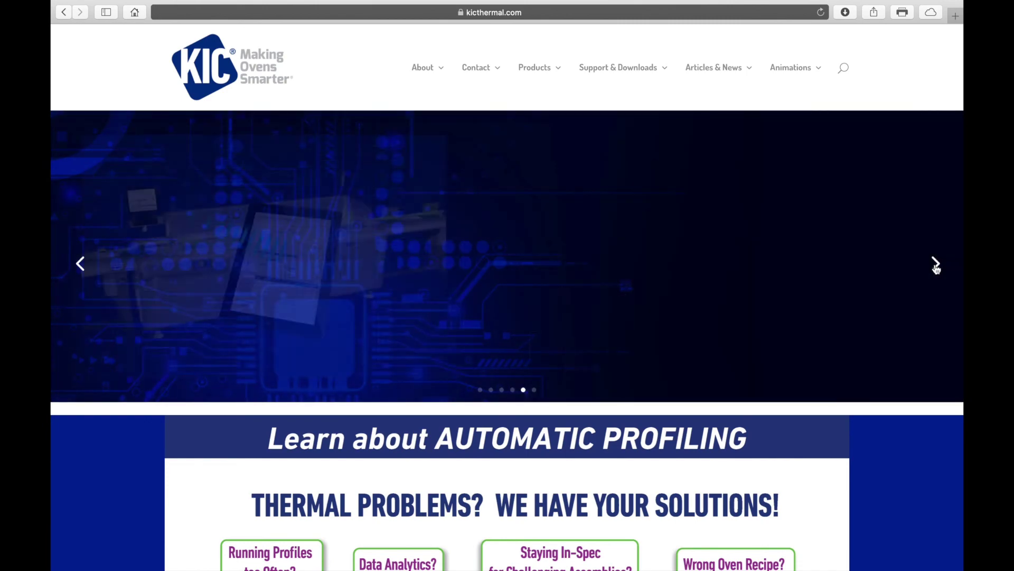
scroll(937, 269, down, 10)
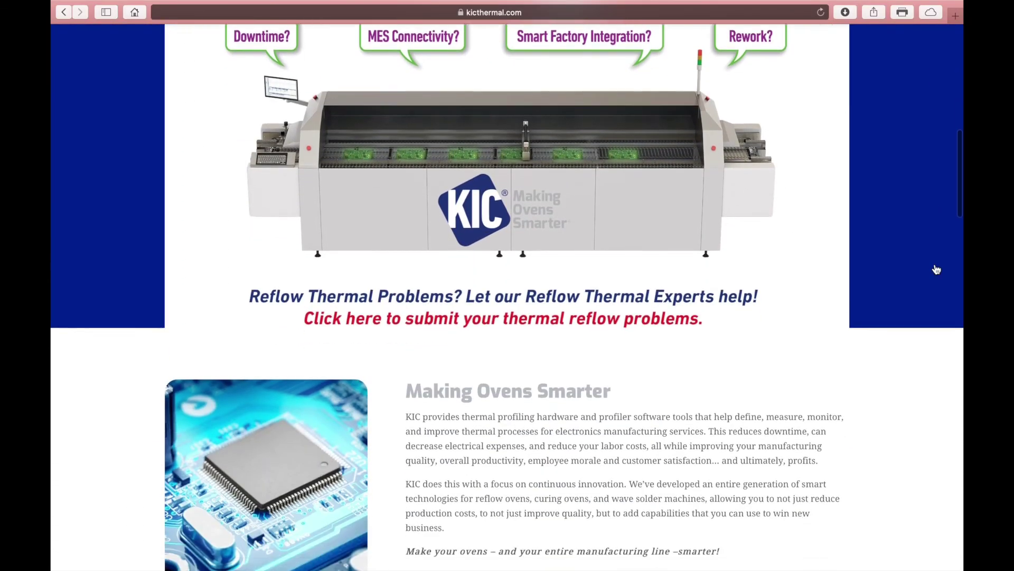